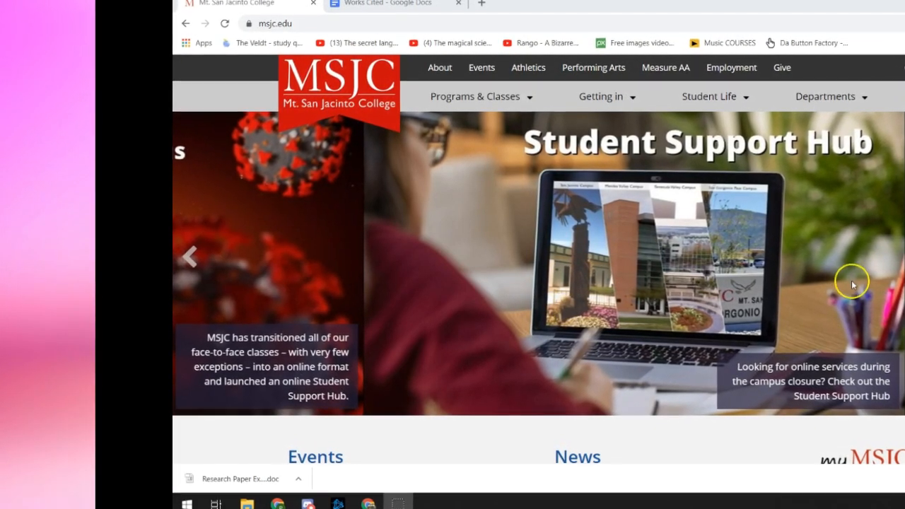
Open the MSJC Library page from the college's Programs & Classes links and dismiss the Chromecast prompt.
mouse_move(465, 97)
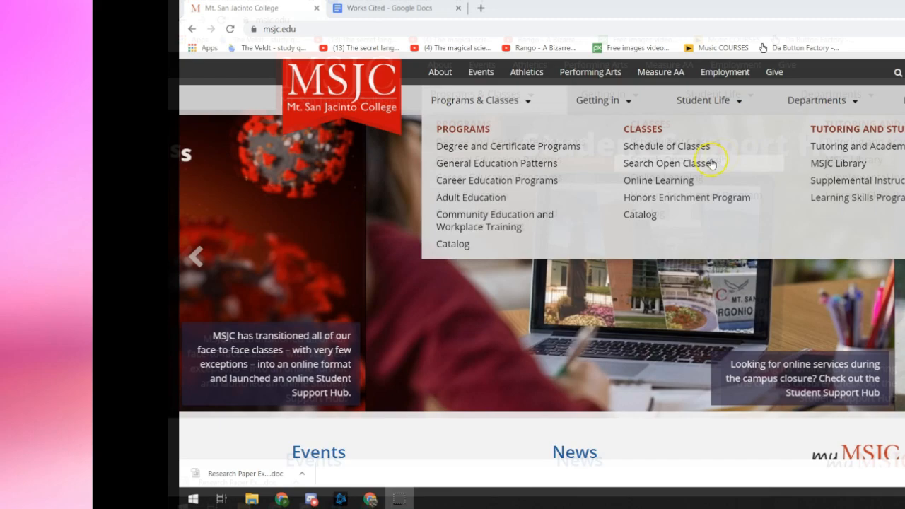
left_click(846, 163)
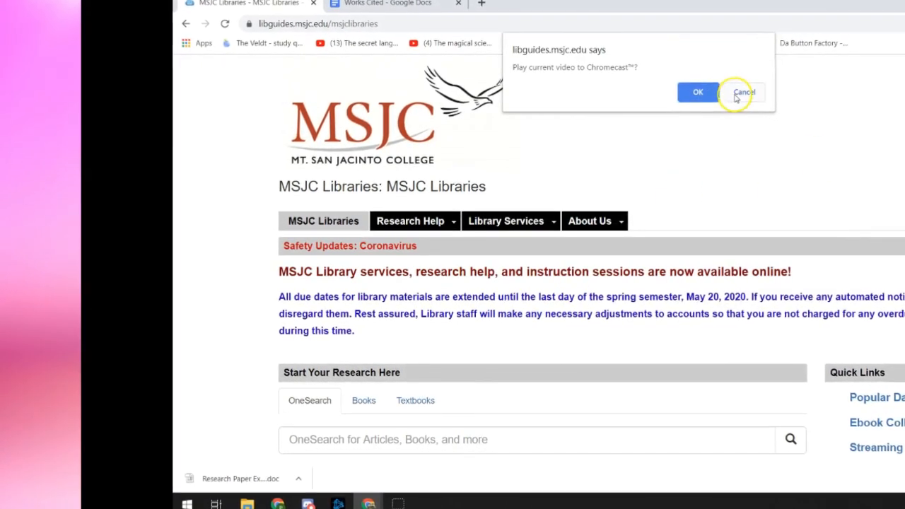
left_click(734, 94)
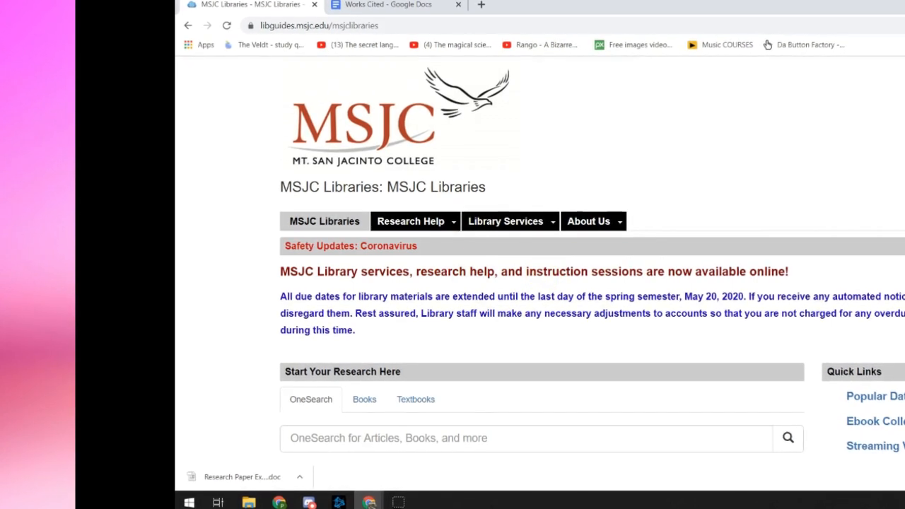
Open the library's popular databases list and go to the EBSCO database.
scroll(504, 264, "down", 2)
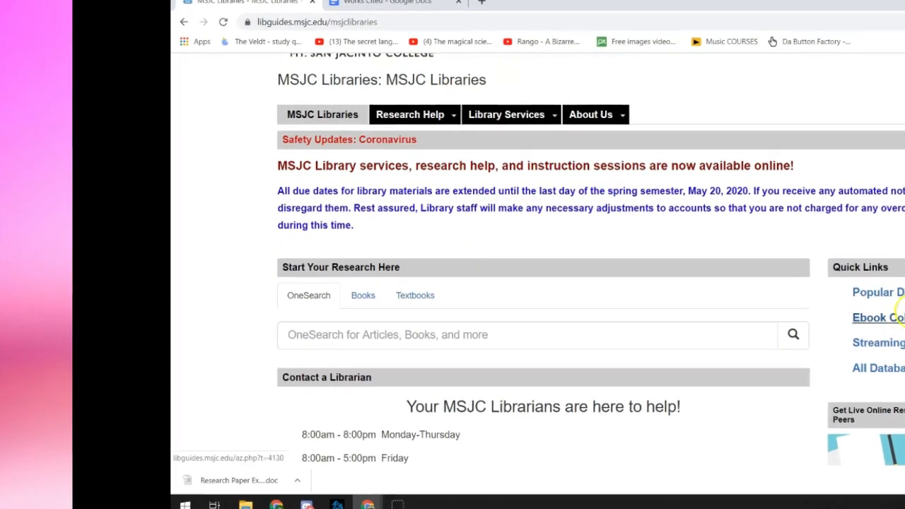
left_click(875, 316)
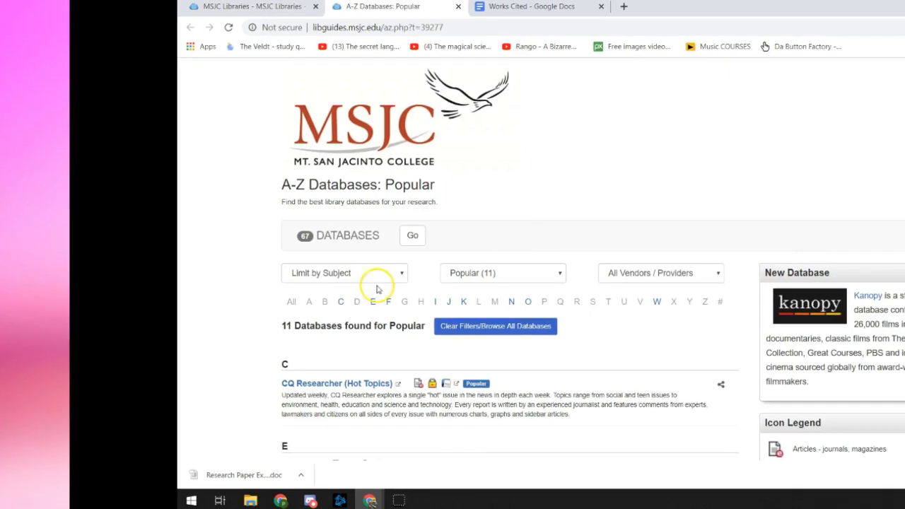
scroll(432, 384, "down", 3)
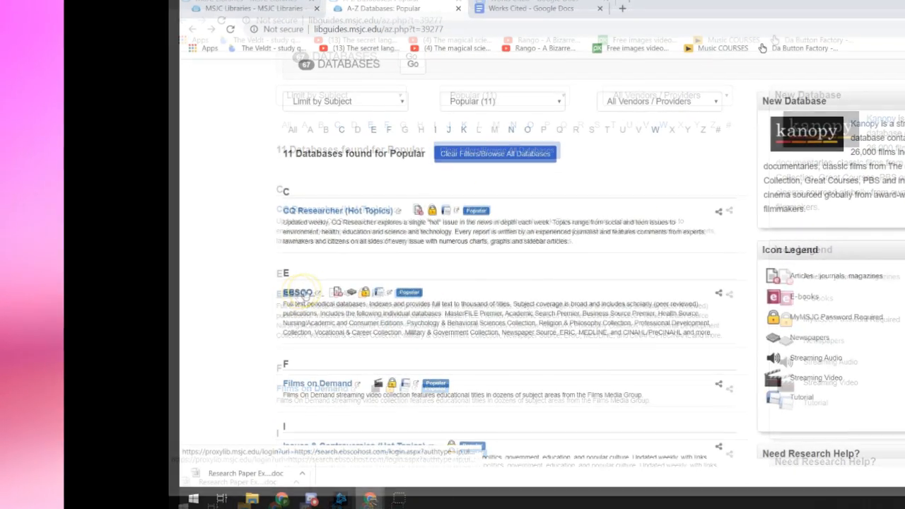
left_click(297, 297)
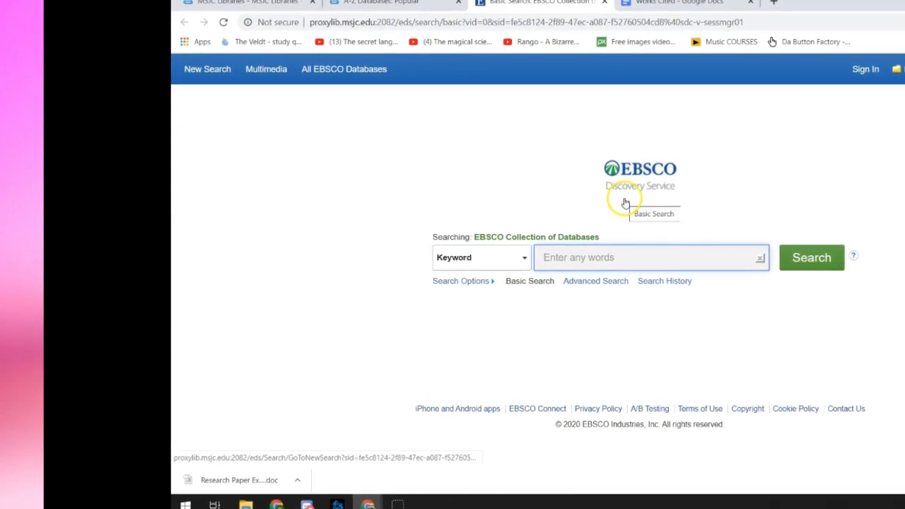
Switch to EBSCO's Advanced Search and limit the results to Full Text and Scholarly (Peer Reviewed) Journals.
left_click(591, 282)
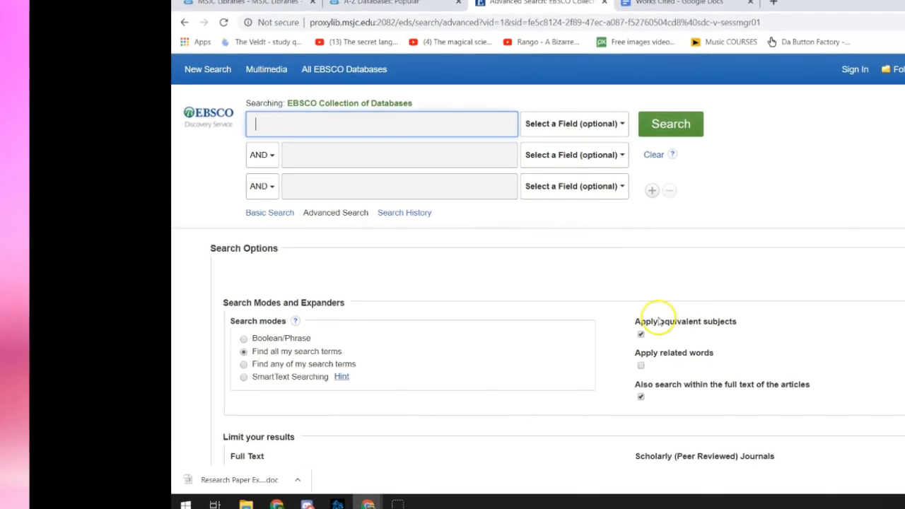
scroll(647, 327, "down", 1)
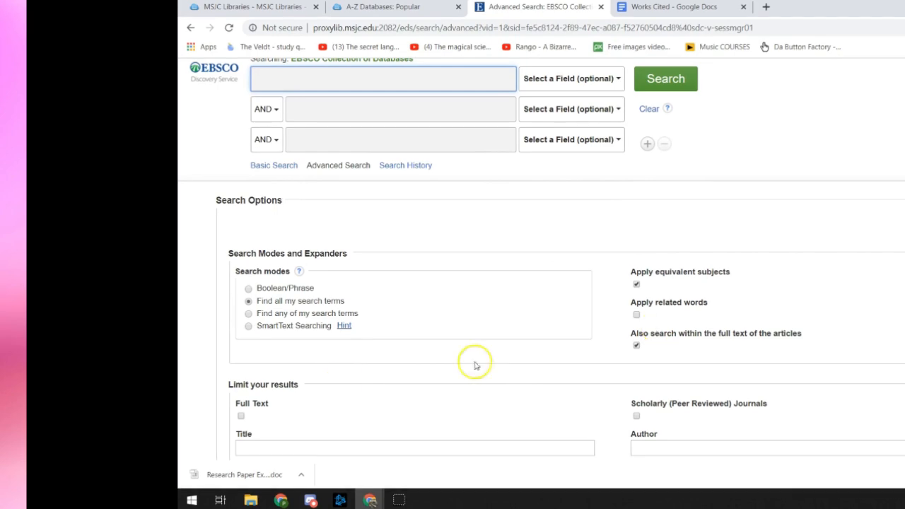
left_click(238, 419)
left_click(640, 418)
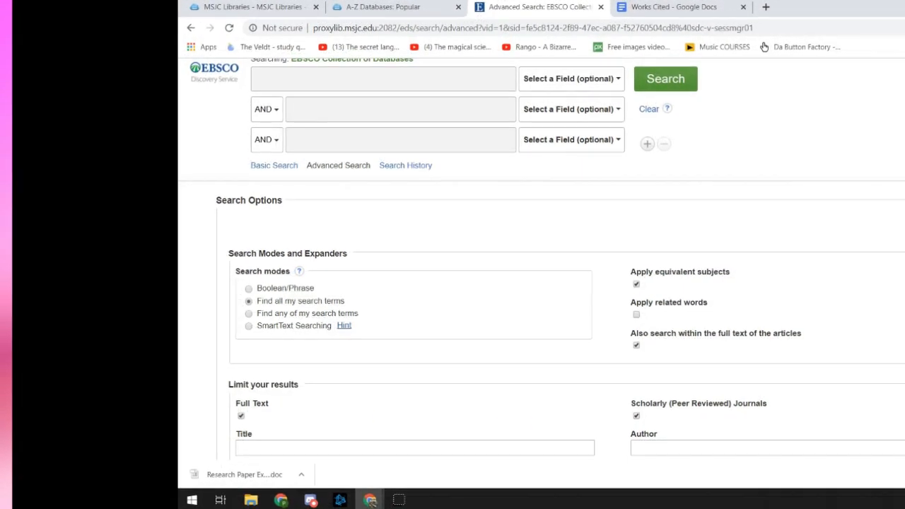
Enter "healthcare" as the first search term in the EBSCO Advanced Search.
scroll(542, 262, "up", 1)
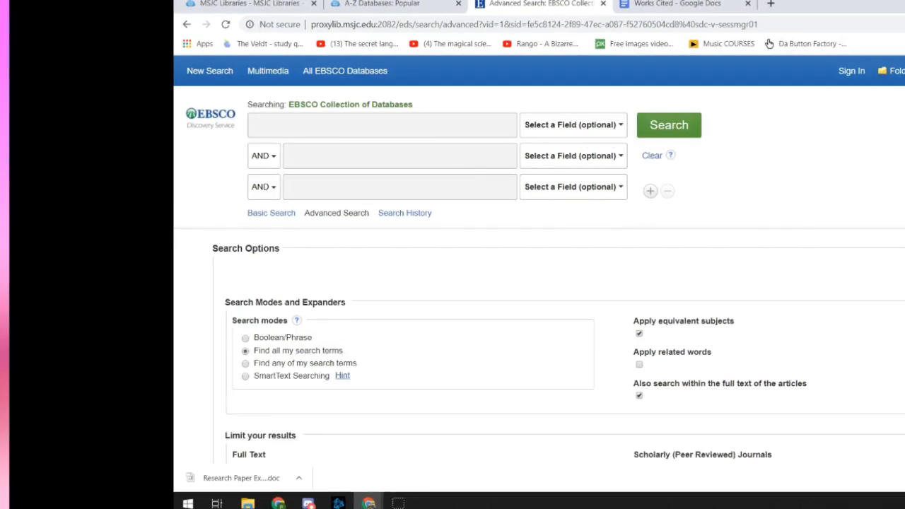
left_click(332, 121)
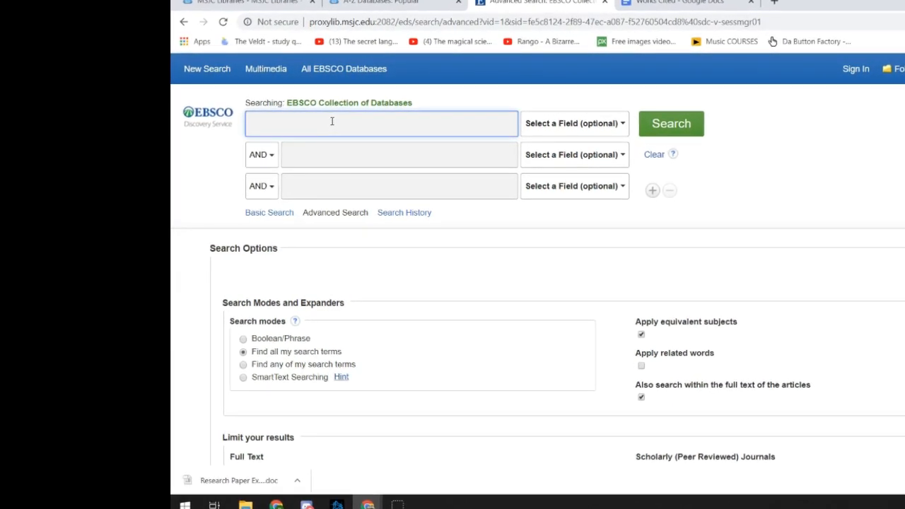
type("healthcare")
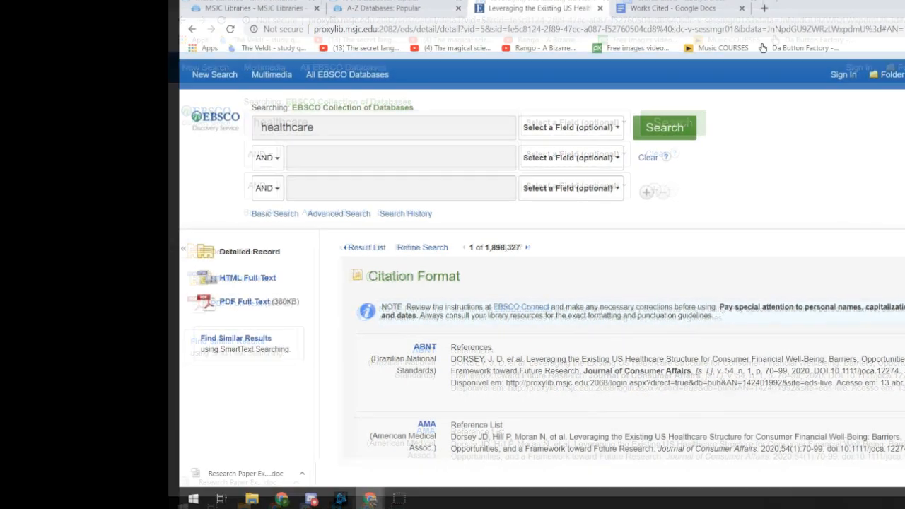
Copy the MLA Works Cited entry from the citation formats of the article on the US healthcare structure.
scroll(629, 389, "up", 1)
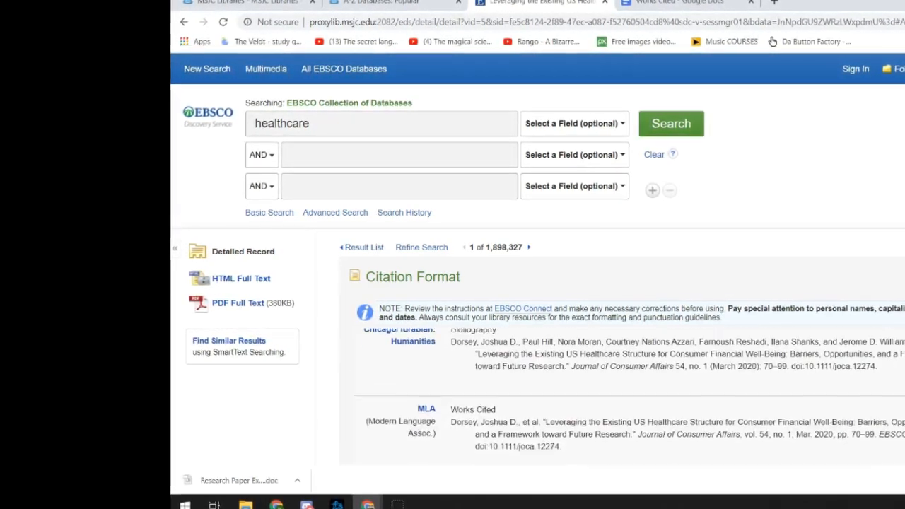
scroll(714, 392, "down", 1)
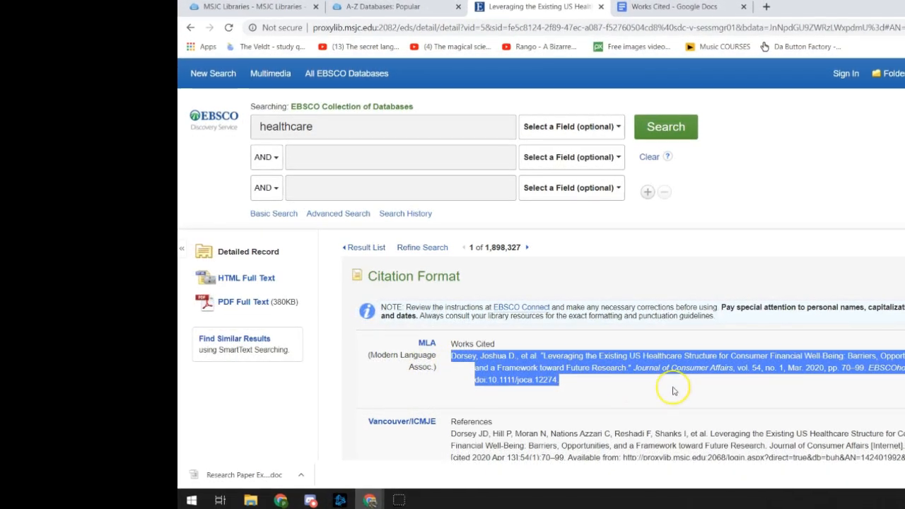
right_click(532, 371)
left_click(562, 380)
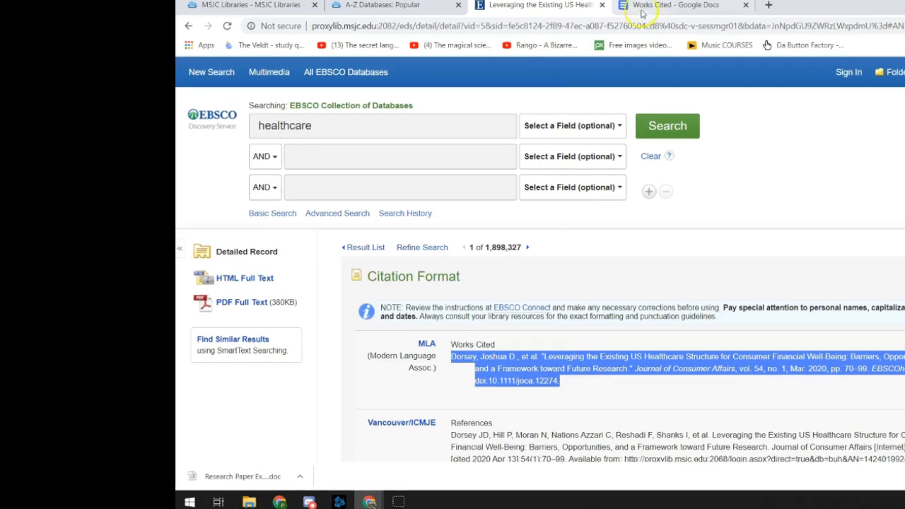
Switch to the Works Cited document in Google Docs and paste the copied citation on a new line after the last entry.
left_click(672, 5)
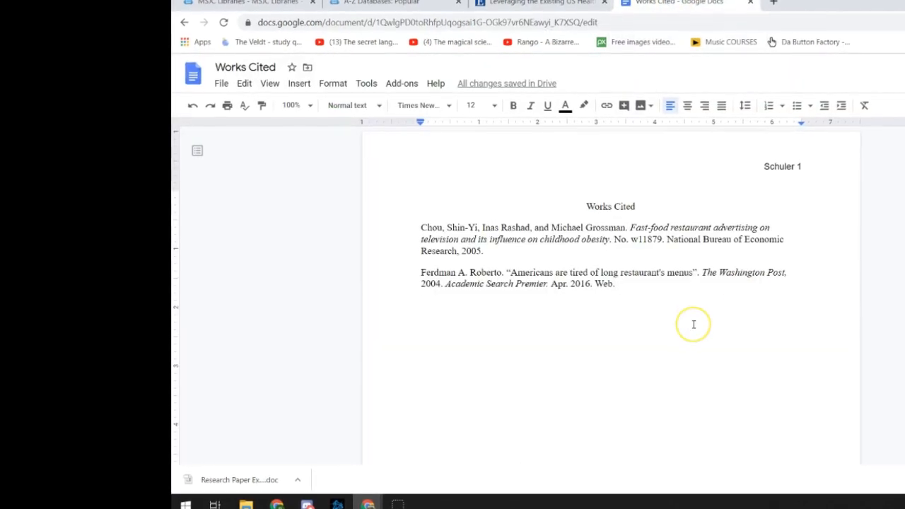
key("Return")
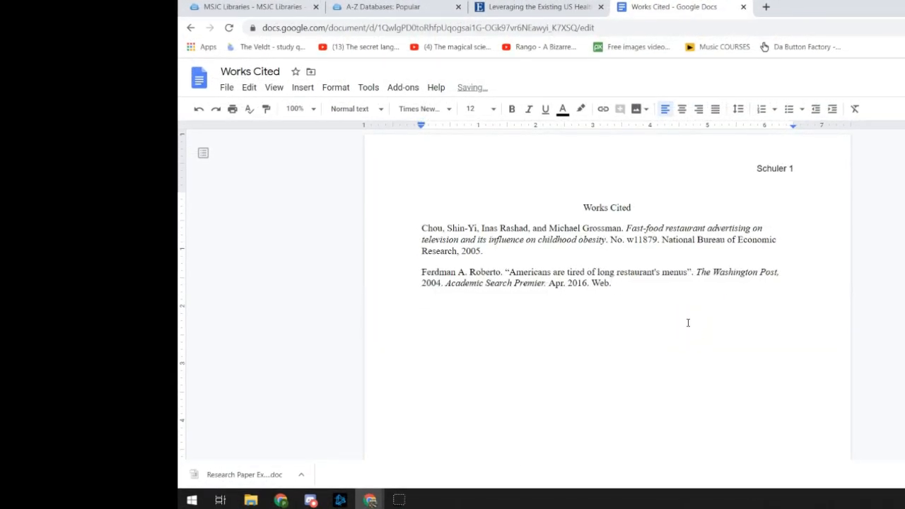
key("ctrl+v")
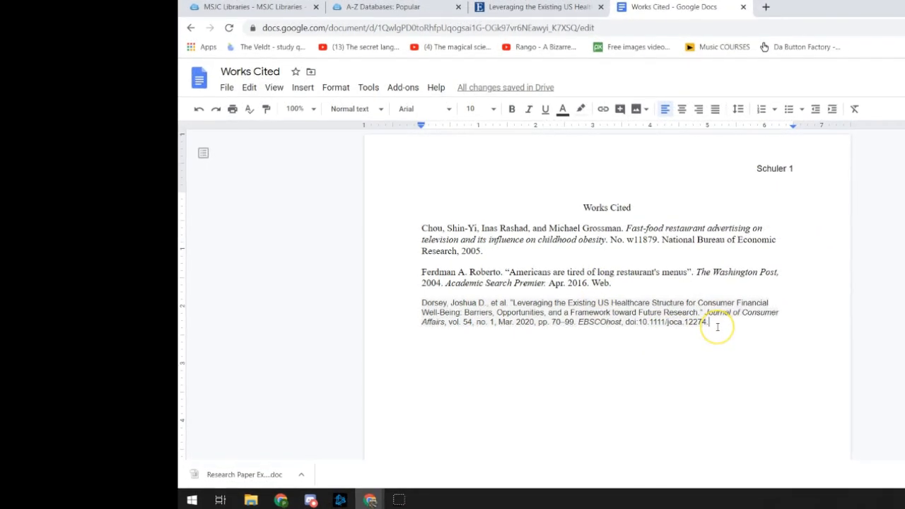
Move the pasted US healthcare citation between the two existing entries so the list is in alphabetical order.
left_click_drag(719, 327, 411, 305)
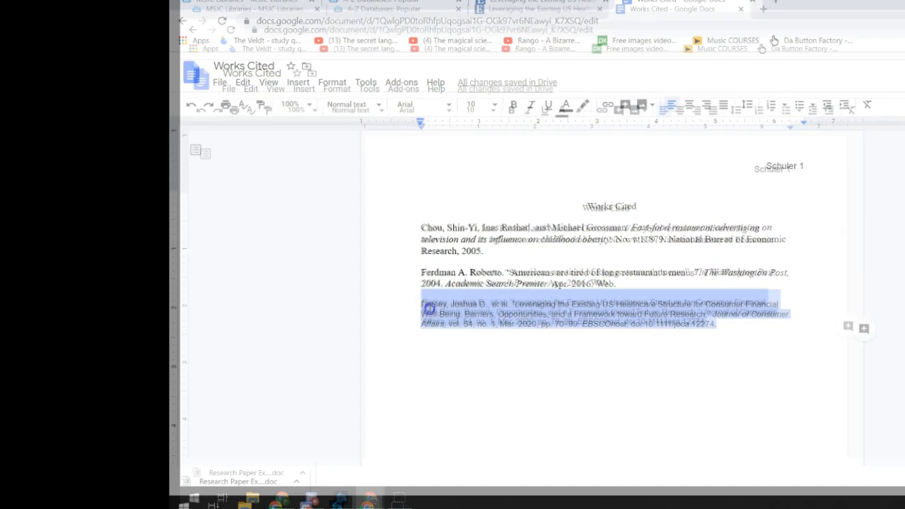
left_click(395, 322)
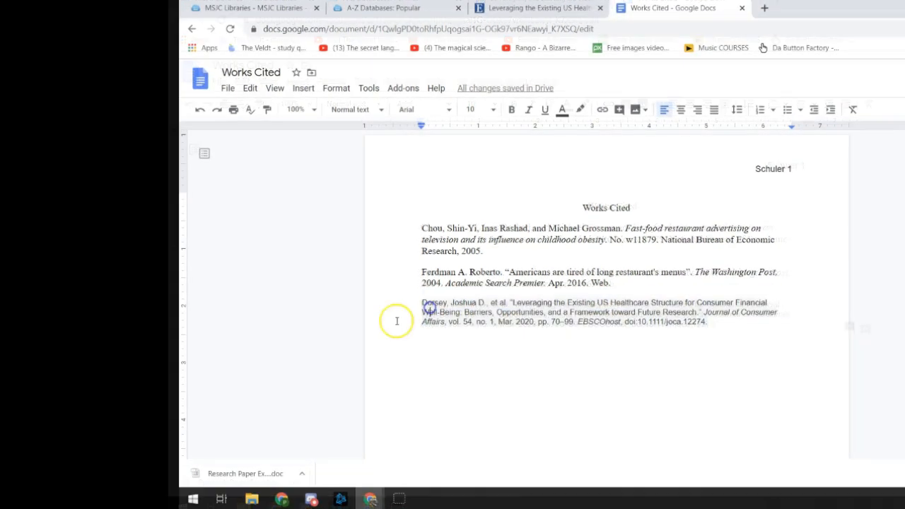
left_click(416, 227)
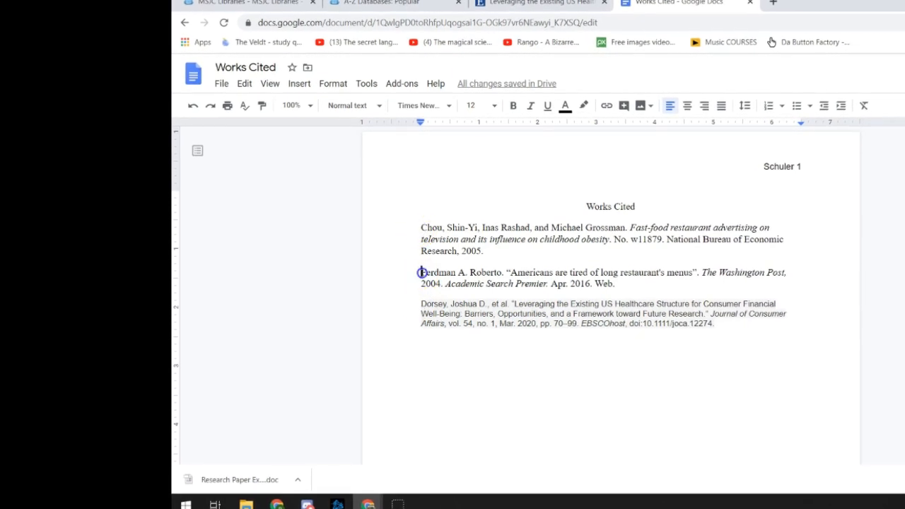
left_click(420, 304)
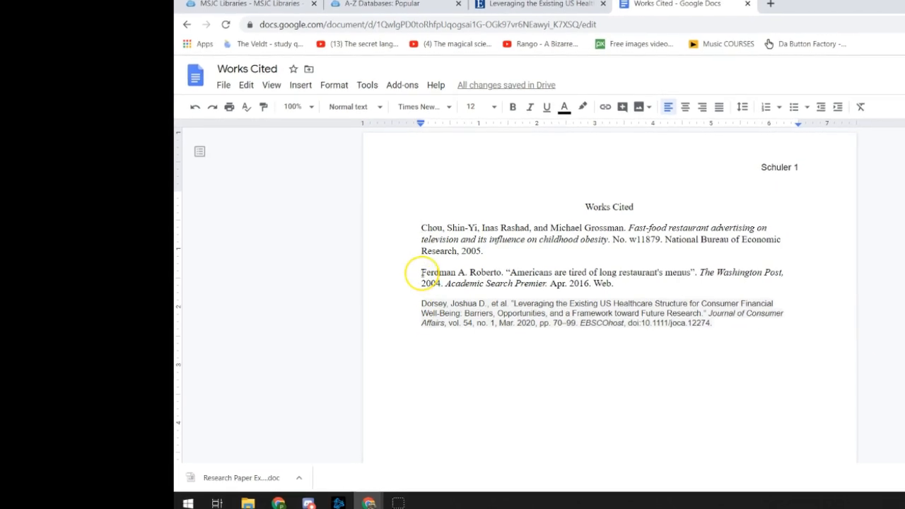
left_click_drag(714, 323, 394, 306)
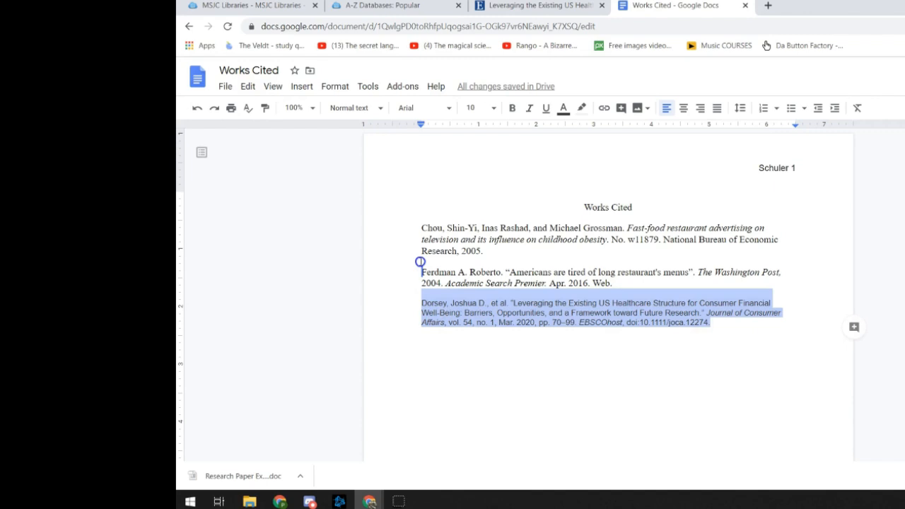
left_click_drag(420, 263, 421, 272)
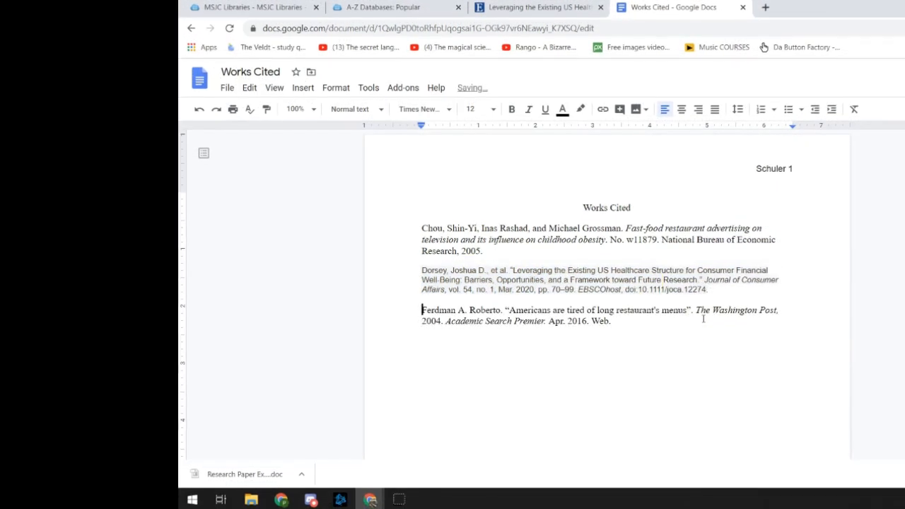
left_click(438, 270)
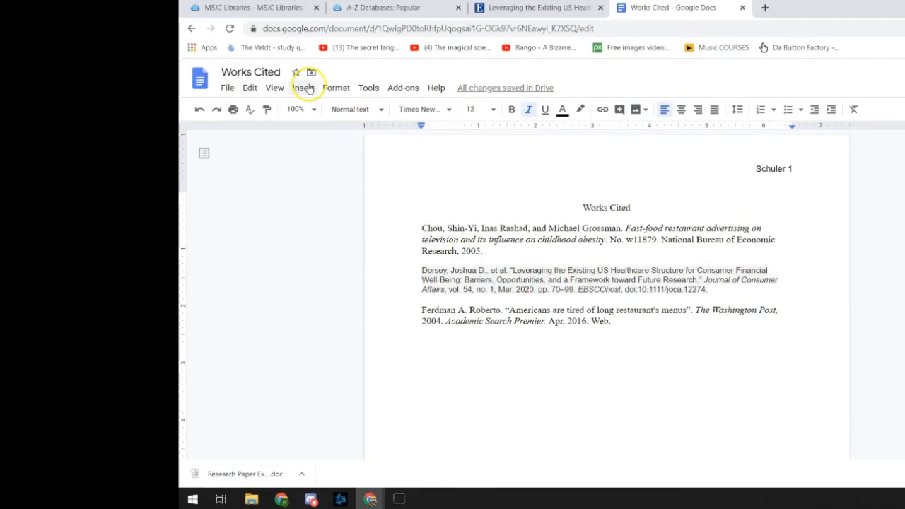
left_click(335, 87)
mouse_move(403, 165)
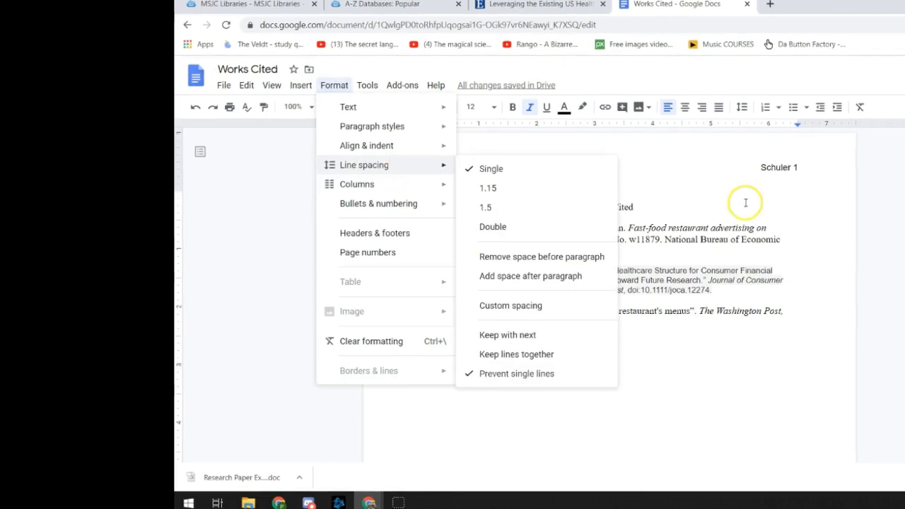
left_click(670, 198)
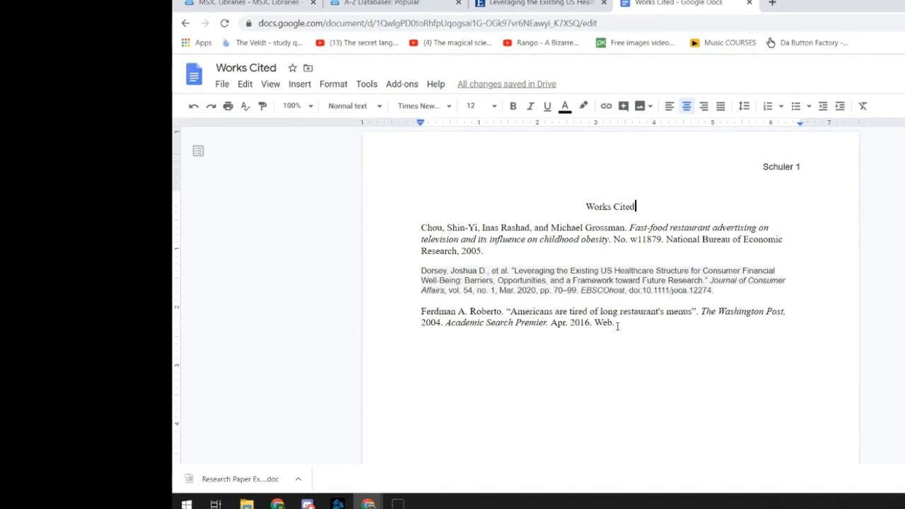
Break the fast-food advertising citation into three separated lines, indenting the second and third lines beneath the first.
left_click(449, 236)
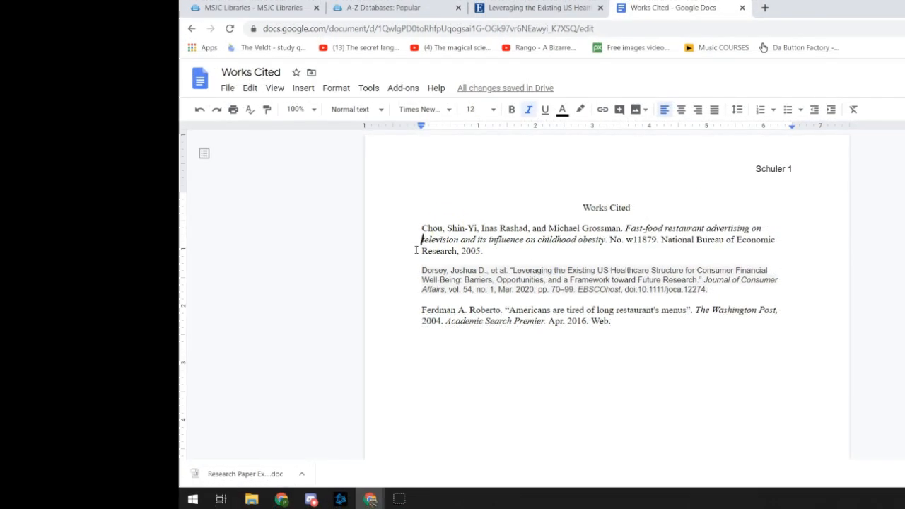
key("Return")
key("Down")
key("Return")
key("Up")
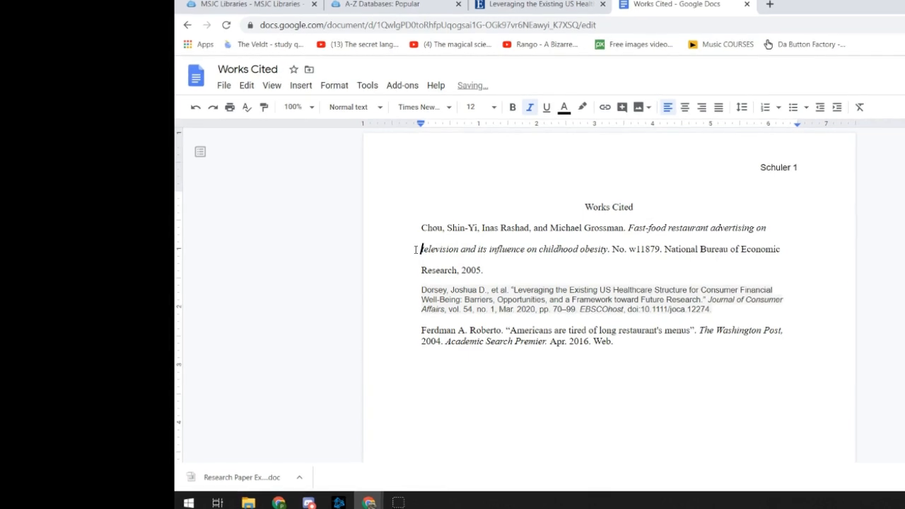
key("Tab")
key("BackSpace")
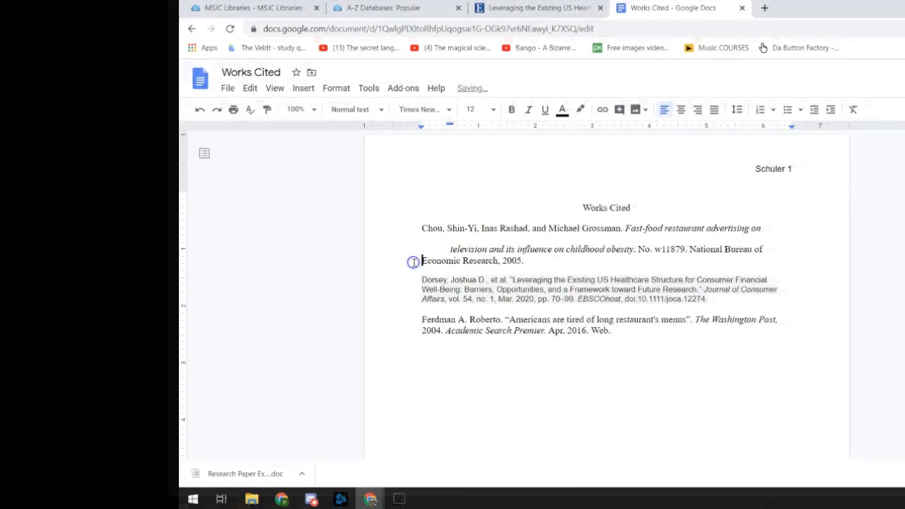
key("Tab")
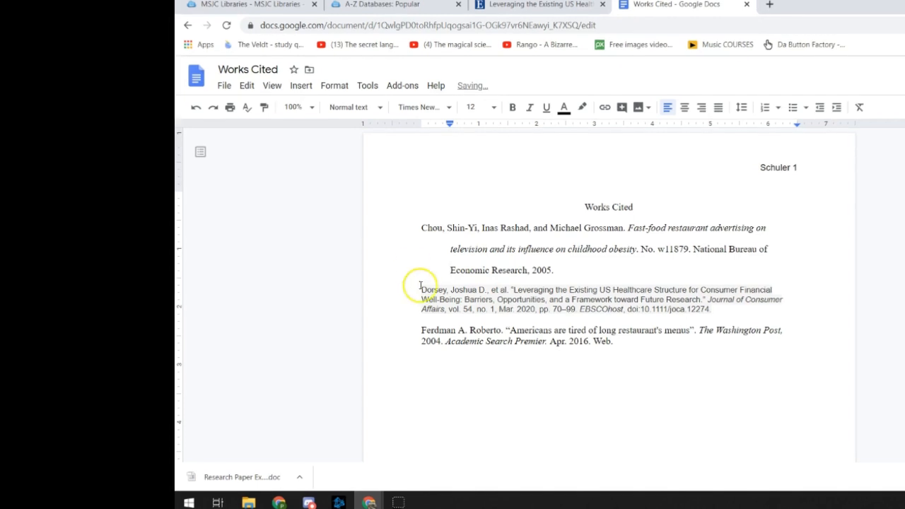
Insert a block of blank lines above the US healthcare citation to separate it from the first entry.
left_click(420, 288)
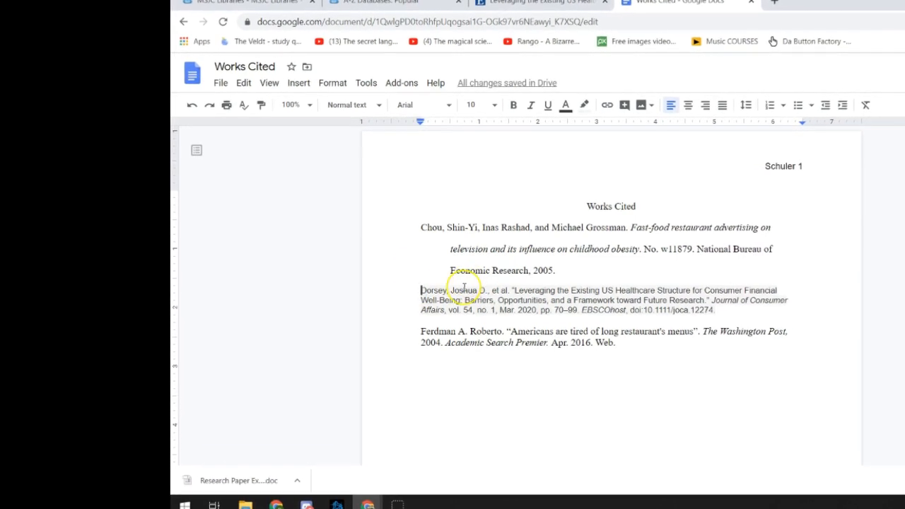
key("Return")
key("Return")
key("Return")
key("Return")
key("Return")
key("Return")
key("Return")
key("Return")
key("Return")
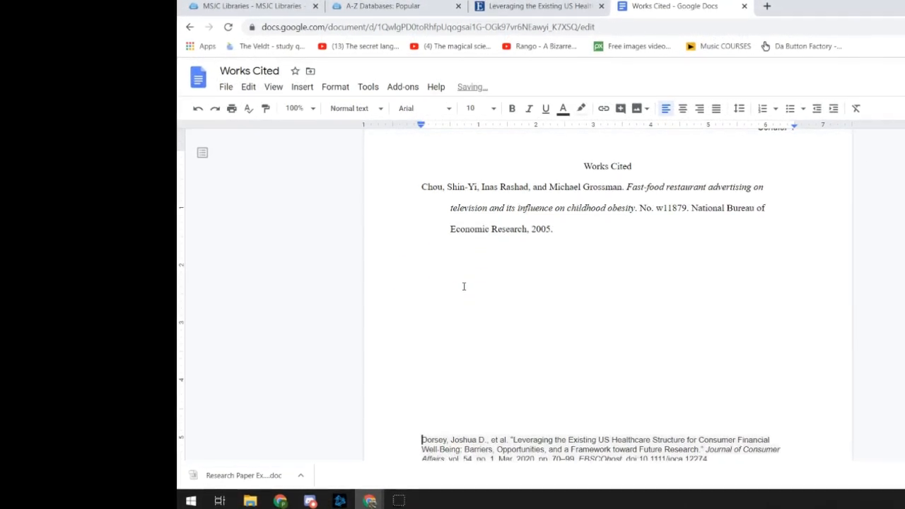
scroll(464, 286, "up", 2)
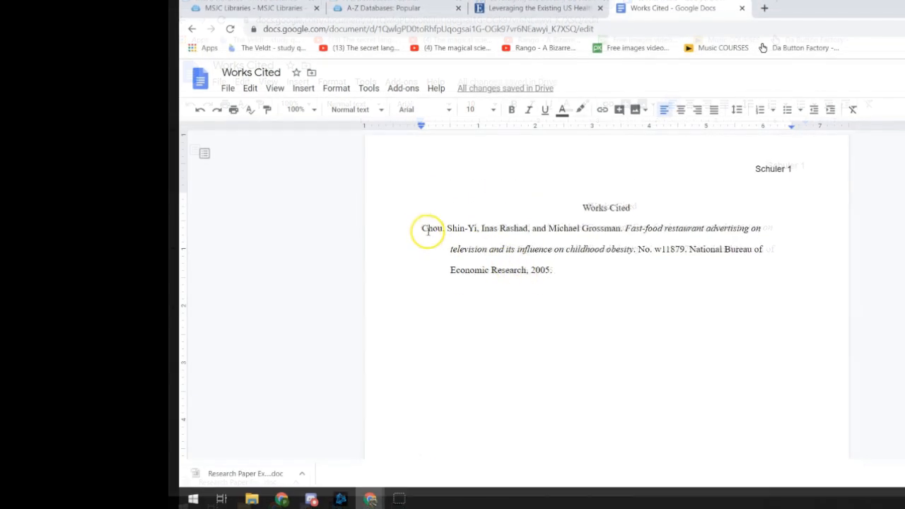
Remove the blank lines above the US healthcare citation so it directly follows the fast-food advertising entry.
left_click_drag(419, 228, 489, 228)
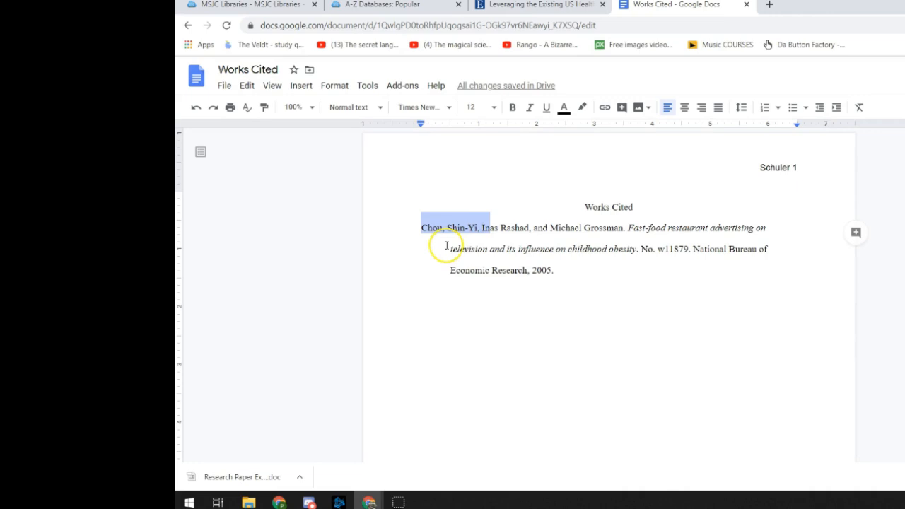
left_click(450, 249)
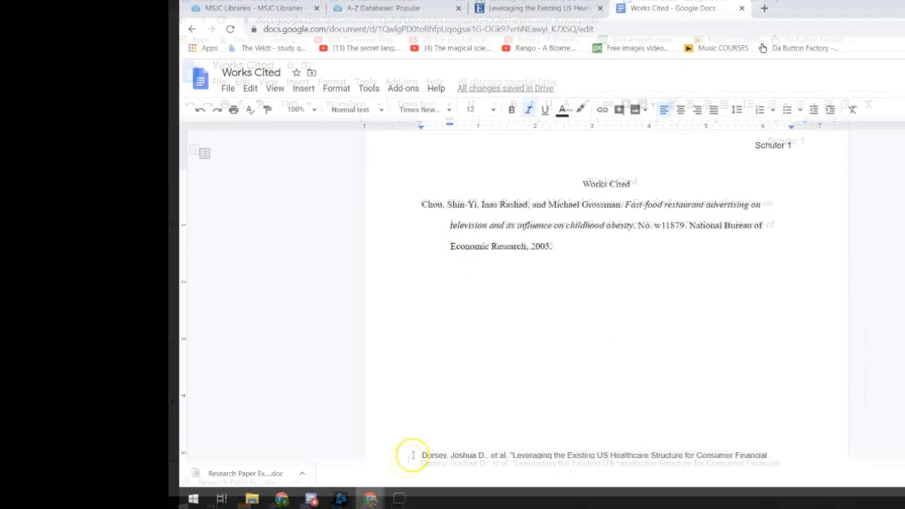
left_click(420, 464)
key("BackSpace")
key("BackSpace")
key("BackSpace")
key("BackSpace")
key("BackSpace")
key("BackSpace")
key("BackSpace")
key("BackSpace")
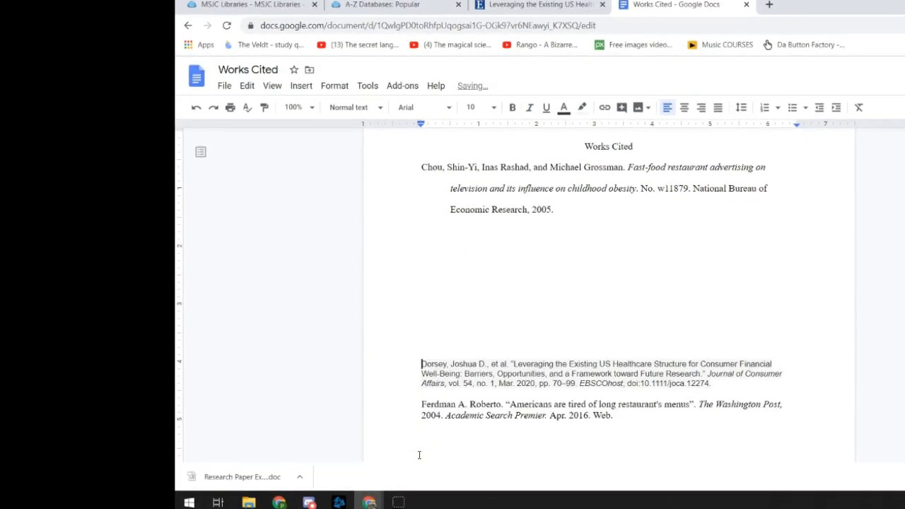
key("BackSpace")
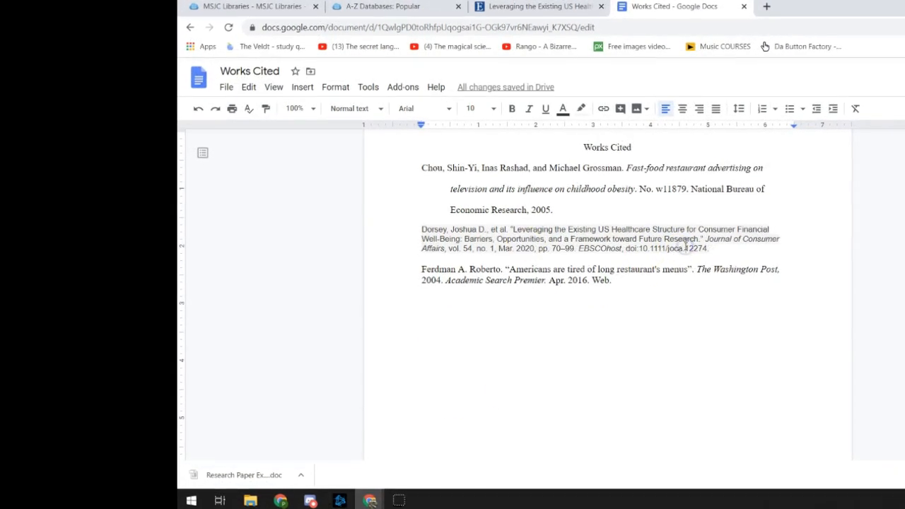
Format the whole US healthcare citation in Times New Roman at size 12.
left_click_drag(723, 250, 375, 216)
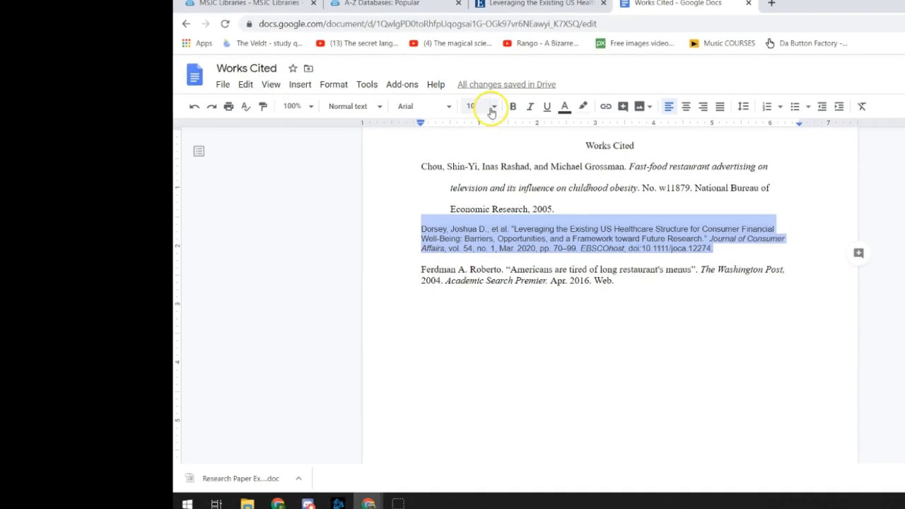
left_click(450, 106)
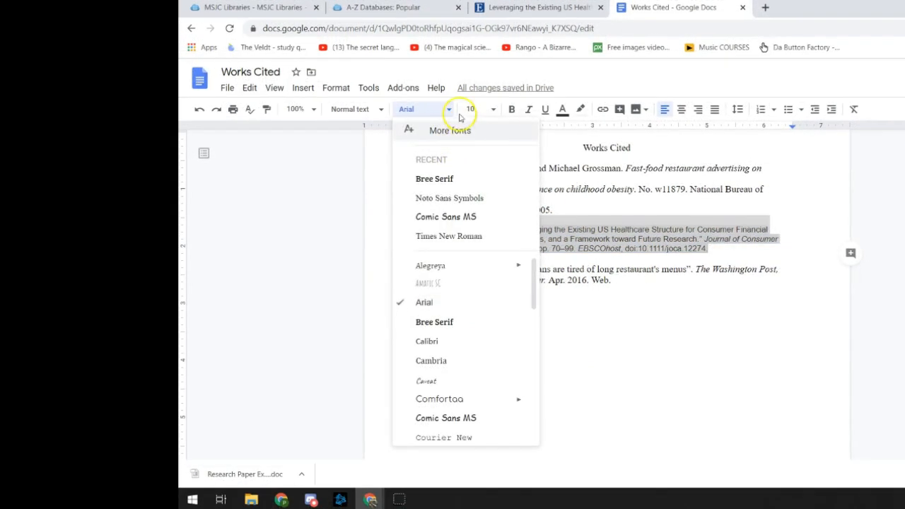
left_click_drag(530, 272, 535, 344)
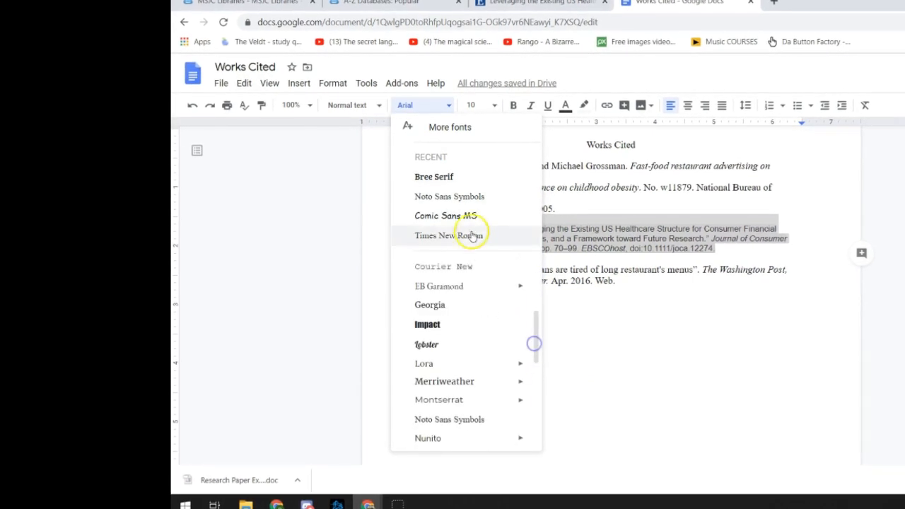
left_click(473, 235)
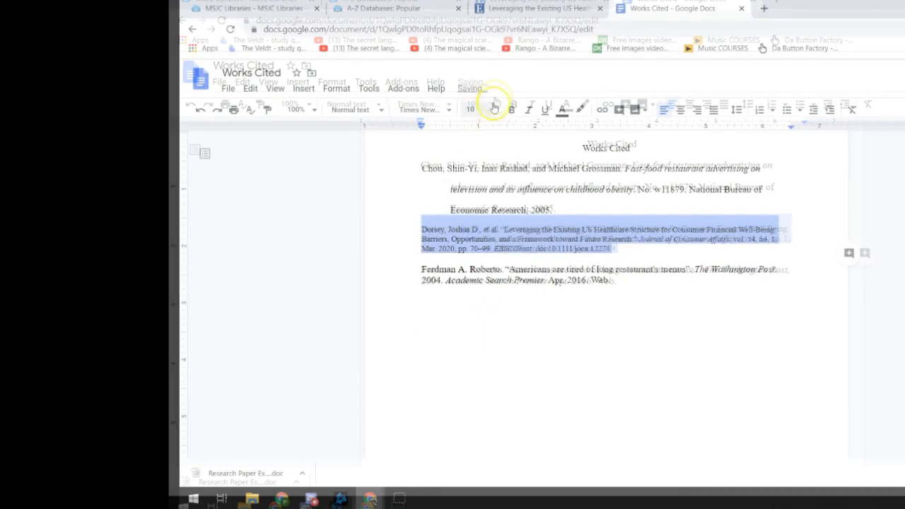
left_click(494, 107)
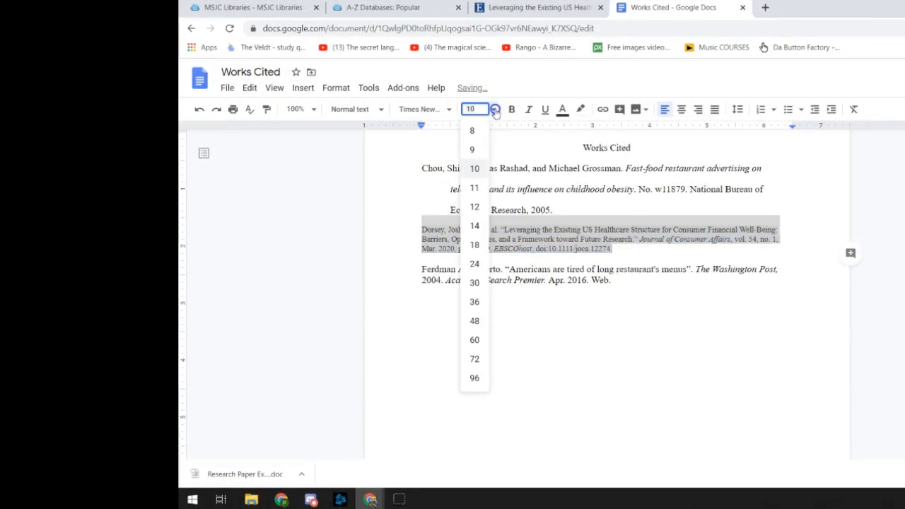
left_click(475, 205)
left_click(550, 263)
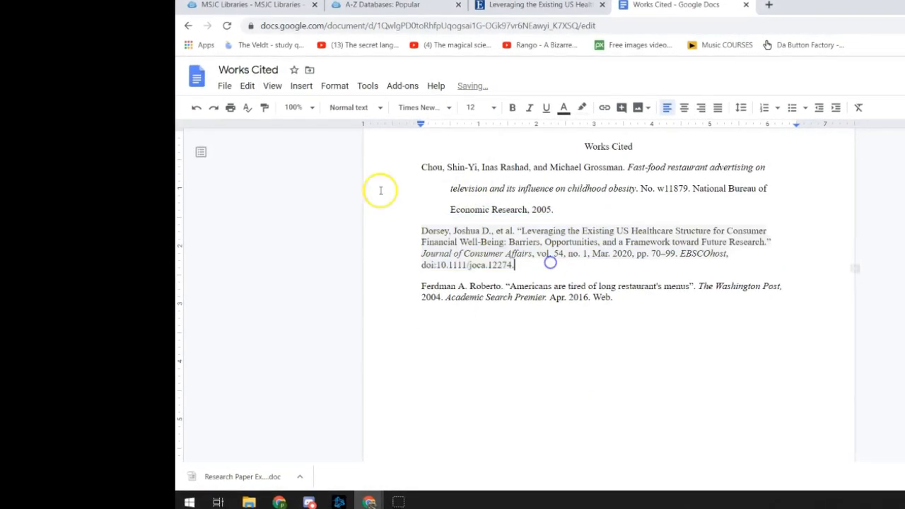
Break the US healthcare citation into four separated lines, indenting the second, third and fourth lines beneath the first.
left_click(415, 243)
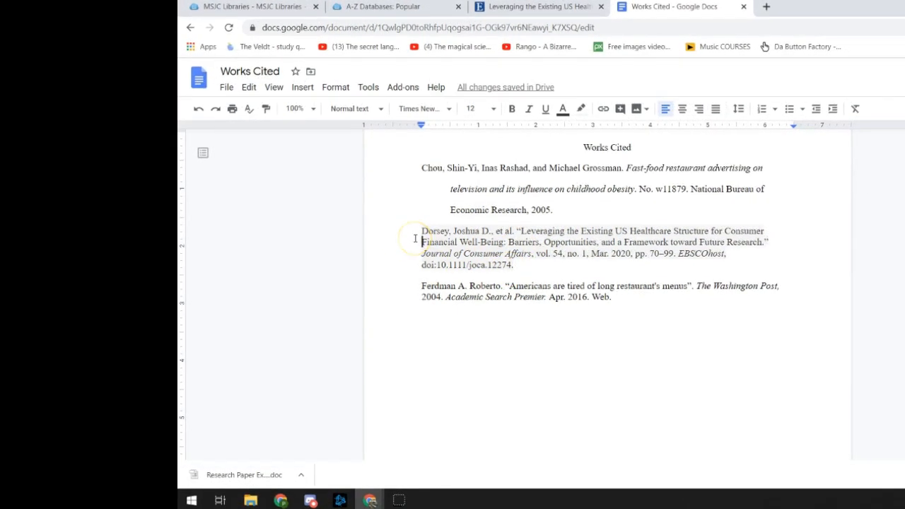
key("Return")
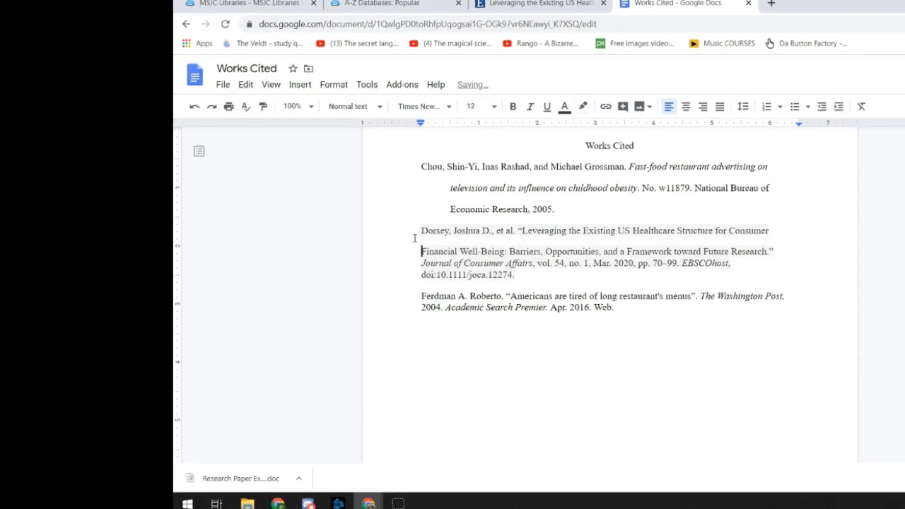
key("Tab")
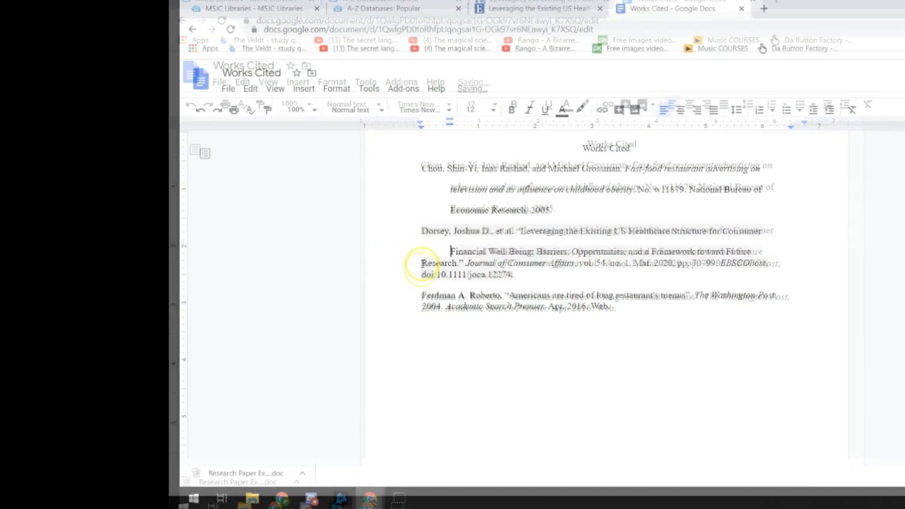
left_click(422, 264)
key("Return")
key("Tab")
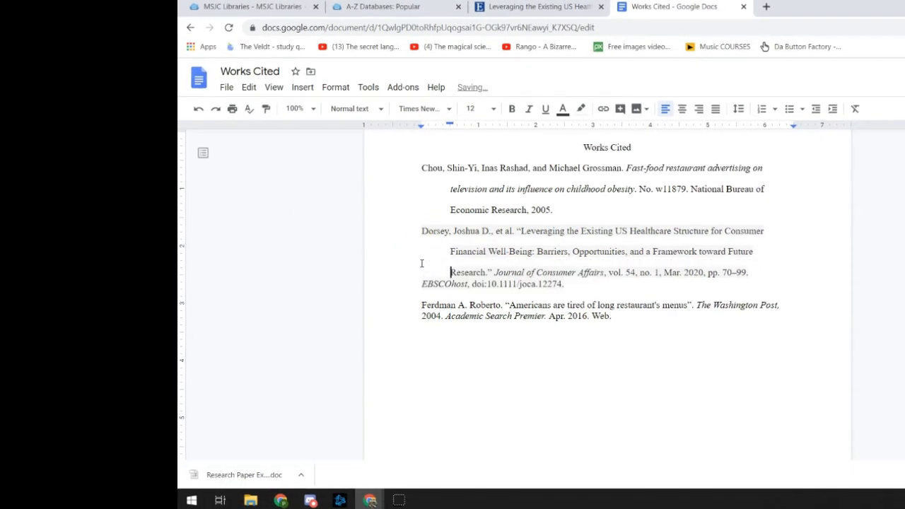
key("Tab")
key("BackSpace")
left_click(452, 284)
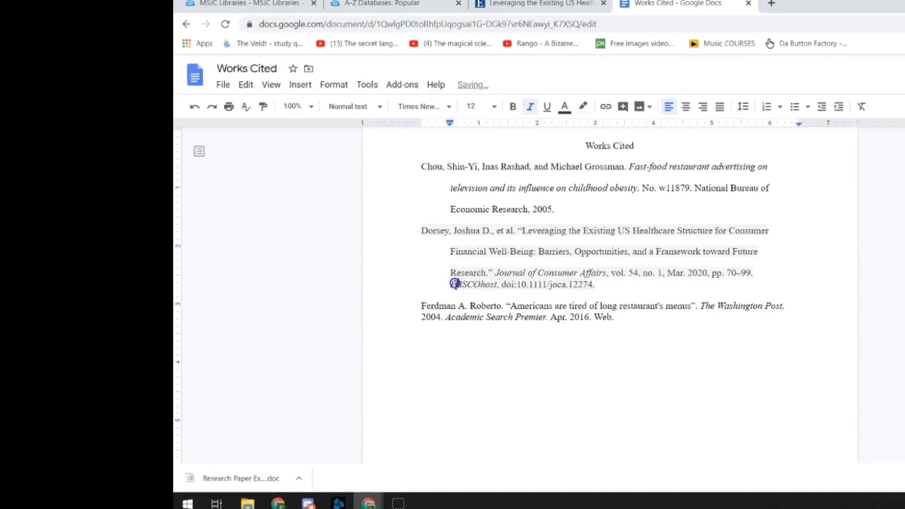
key("Return")
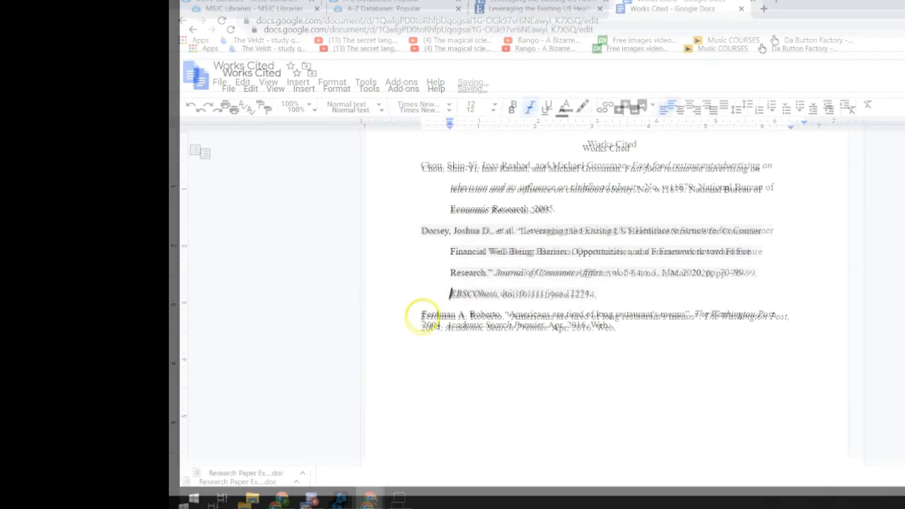
Break the Washington Post citation before "2004" and indent its second line.
key("Return")
key("Tab")
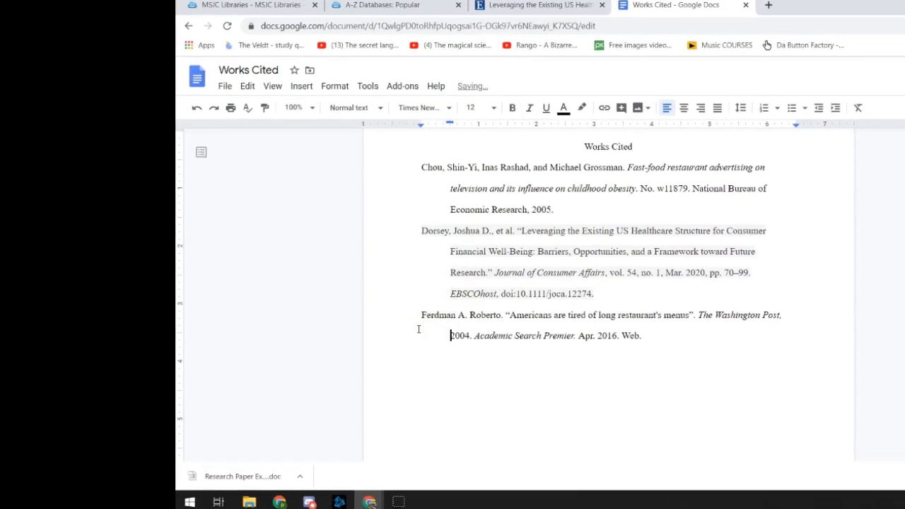
double_click(556, 348)
Review the finished Works Cited page, checking the indented continuation lines of the fast-food advertising and US healthcare citations.
left_click(602, 288)
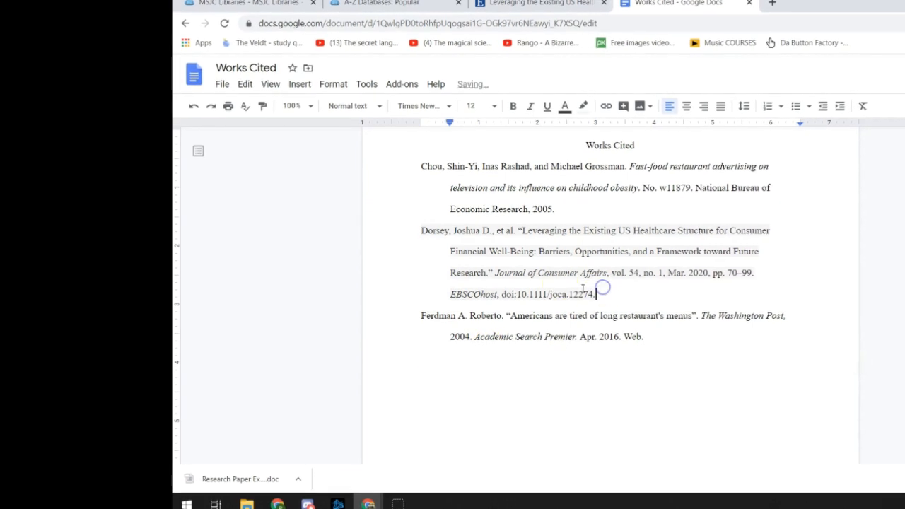
left_click_drag(592, 291, 400, 234)
left_click(506, 248)
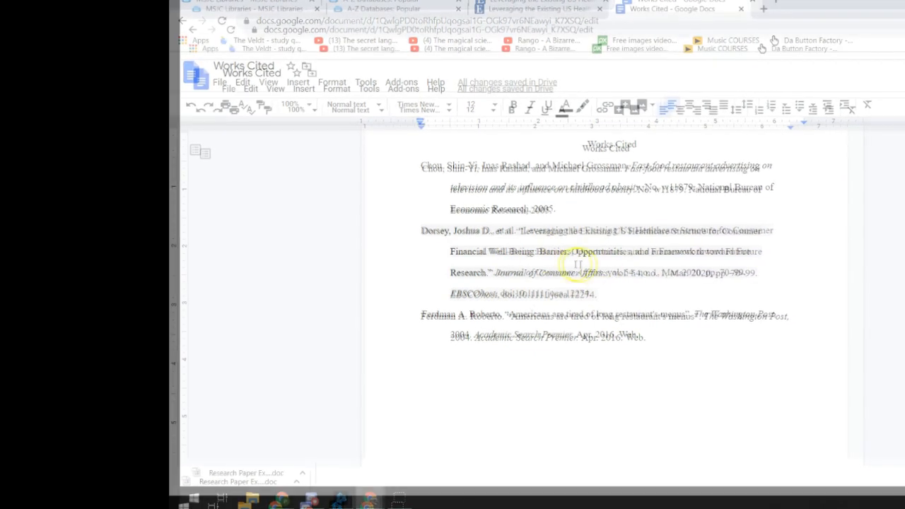
left_click(663, 335)
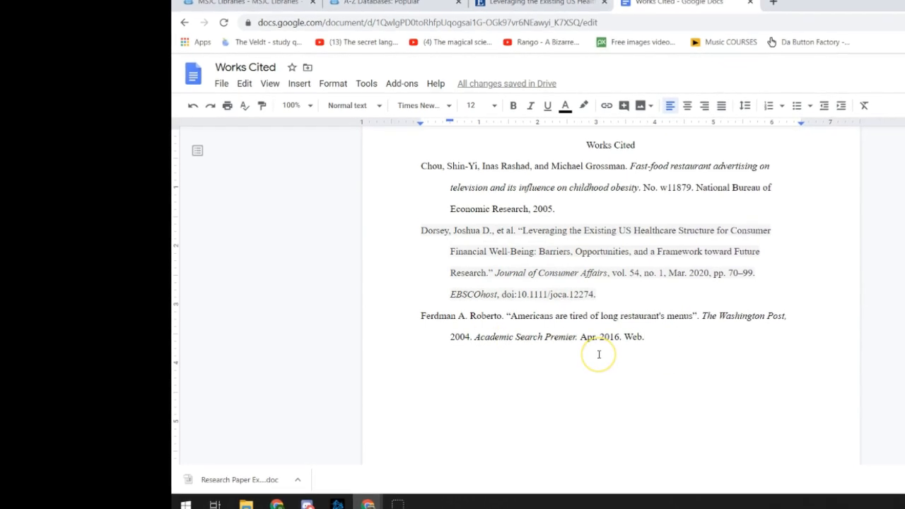
scroll(797, 273, "up", 2)
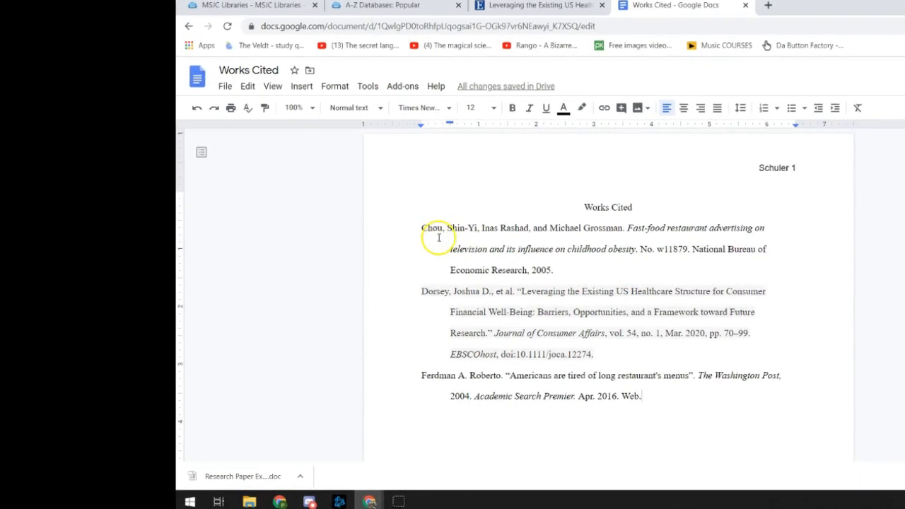
left_click_drag(450, 249, 510, 250)
left_click(461, 272)
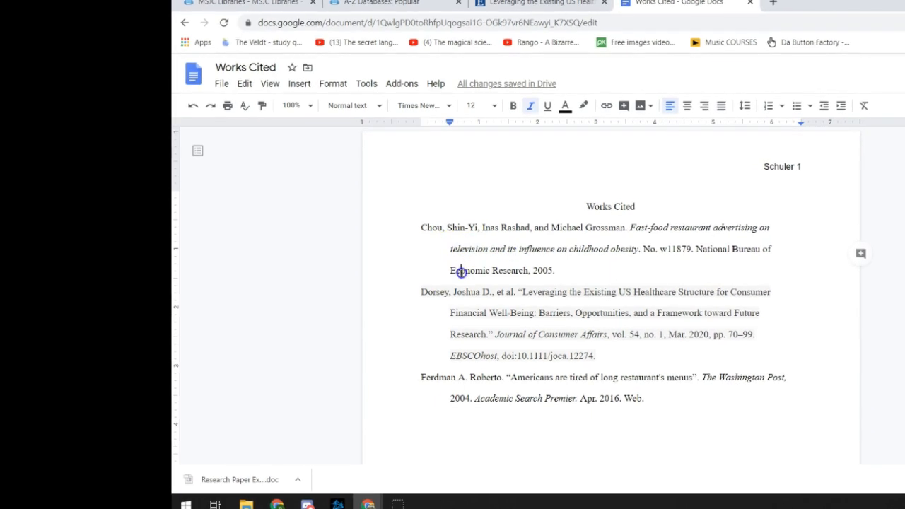
left_click_drag(461, 272, 529, 271)
left_click(509, 271)
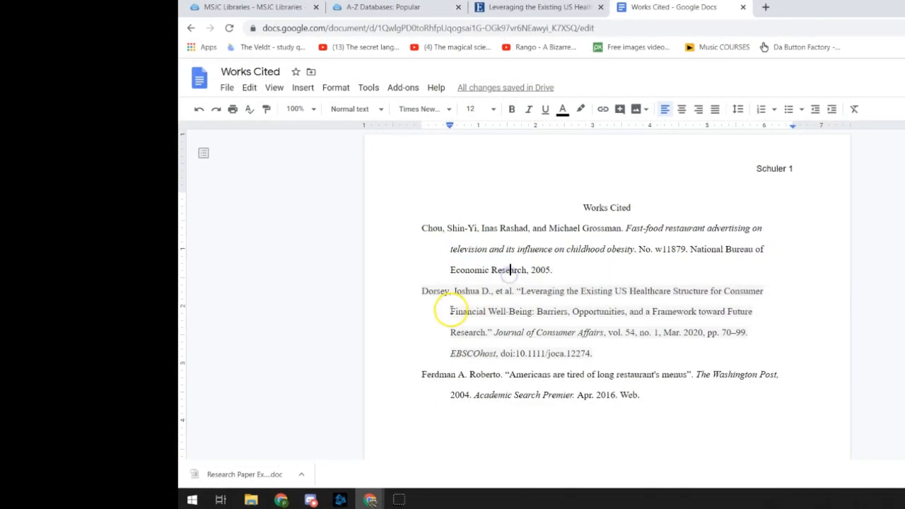
left_click_drag(450, 311, 499, 313)
left_click(459, 332)
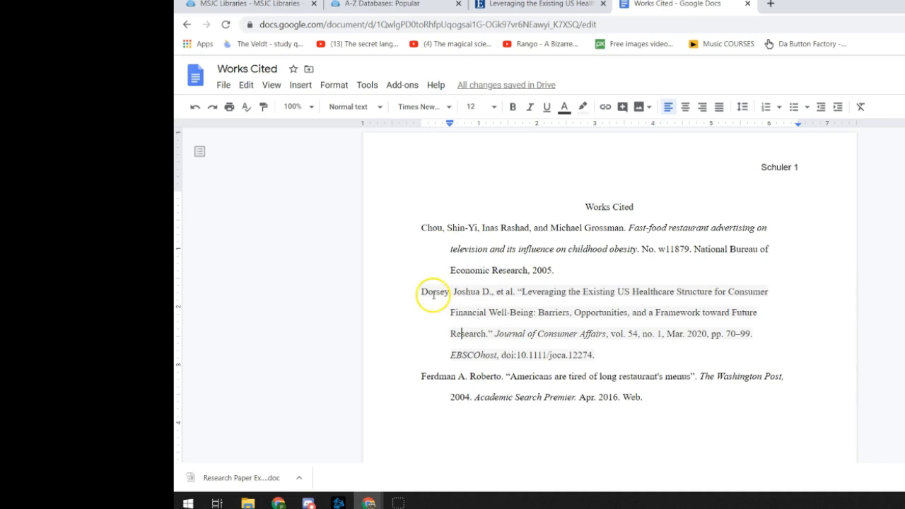
Check that the three entries are in alphabetical order by the first author's last name.
left_click(421, 228)
left_click(421, 292)
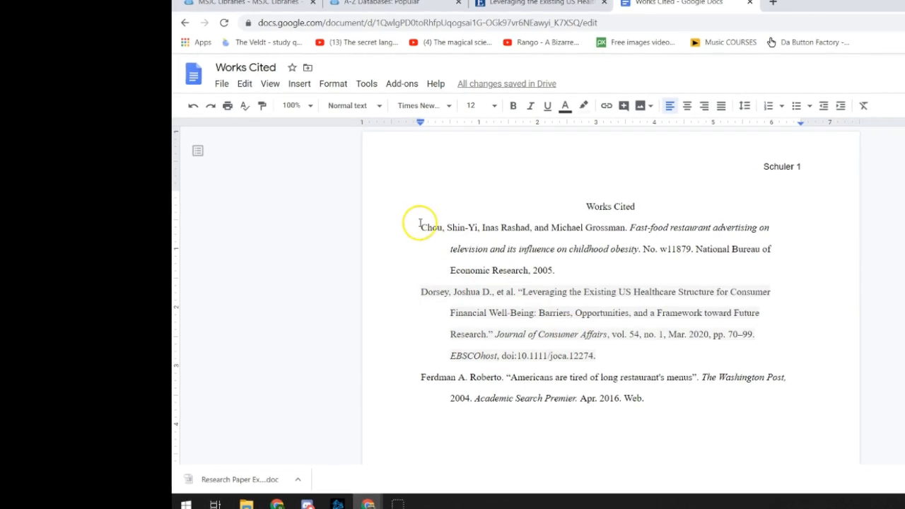
left_click_drag(421, 228, 443, 232)
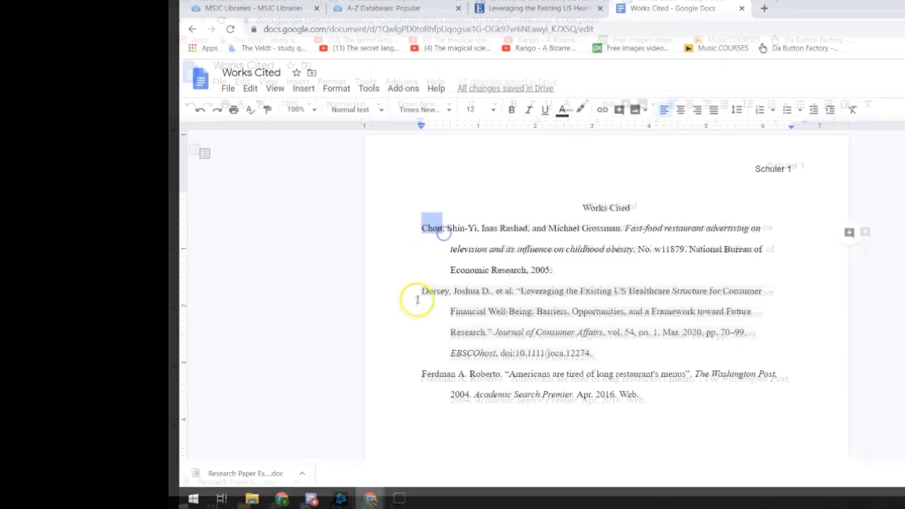
left_click(413, 298)
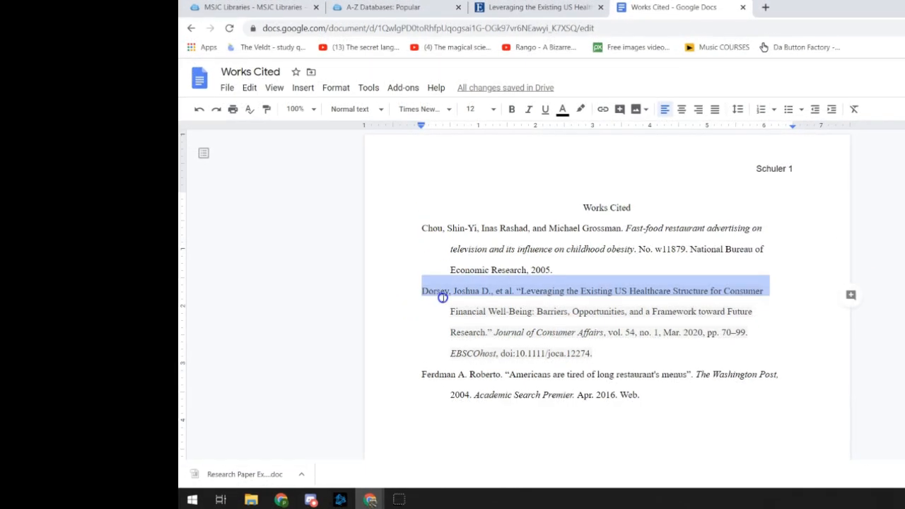
left_click_drag(423, 374, 454, 378)
left_click(814, 252)
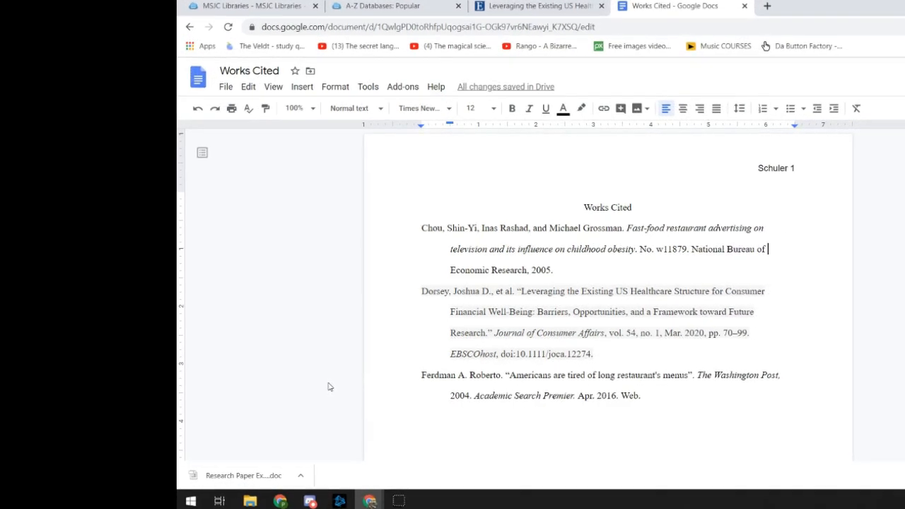
left_click(270, 393)
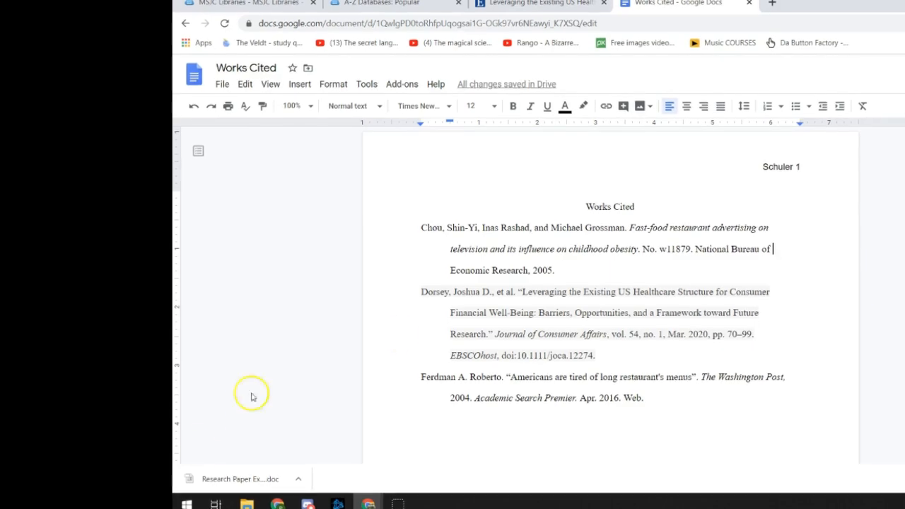